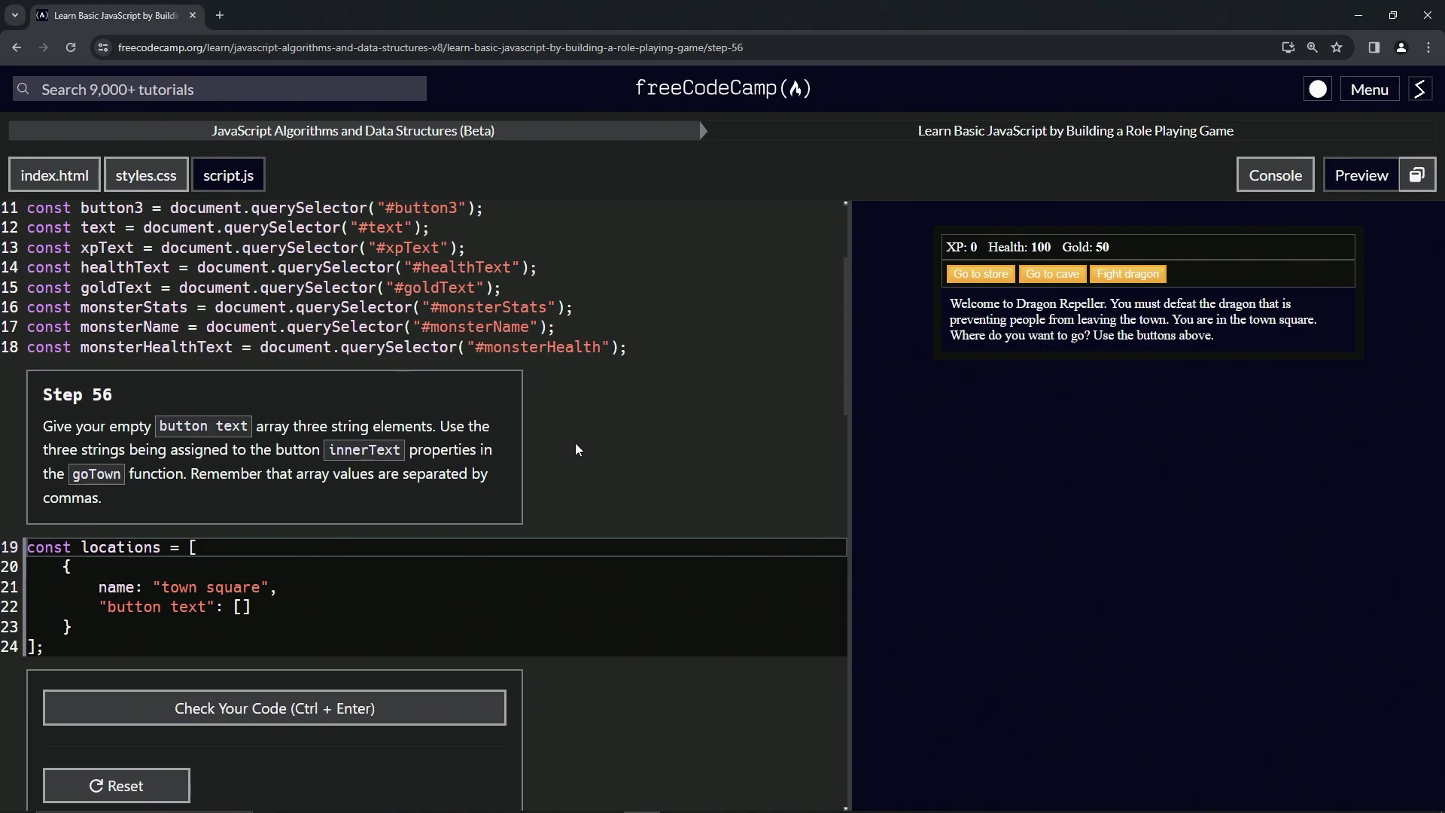
pyautogui.scroll(-8, 578, 446)
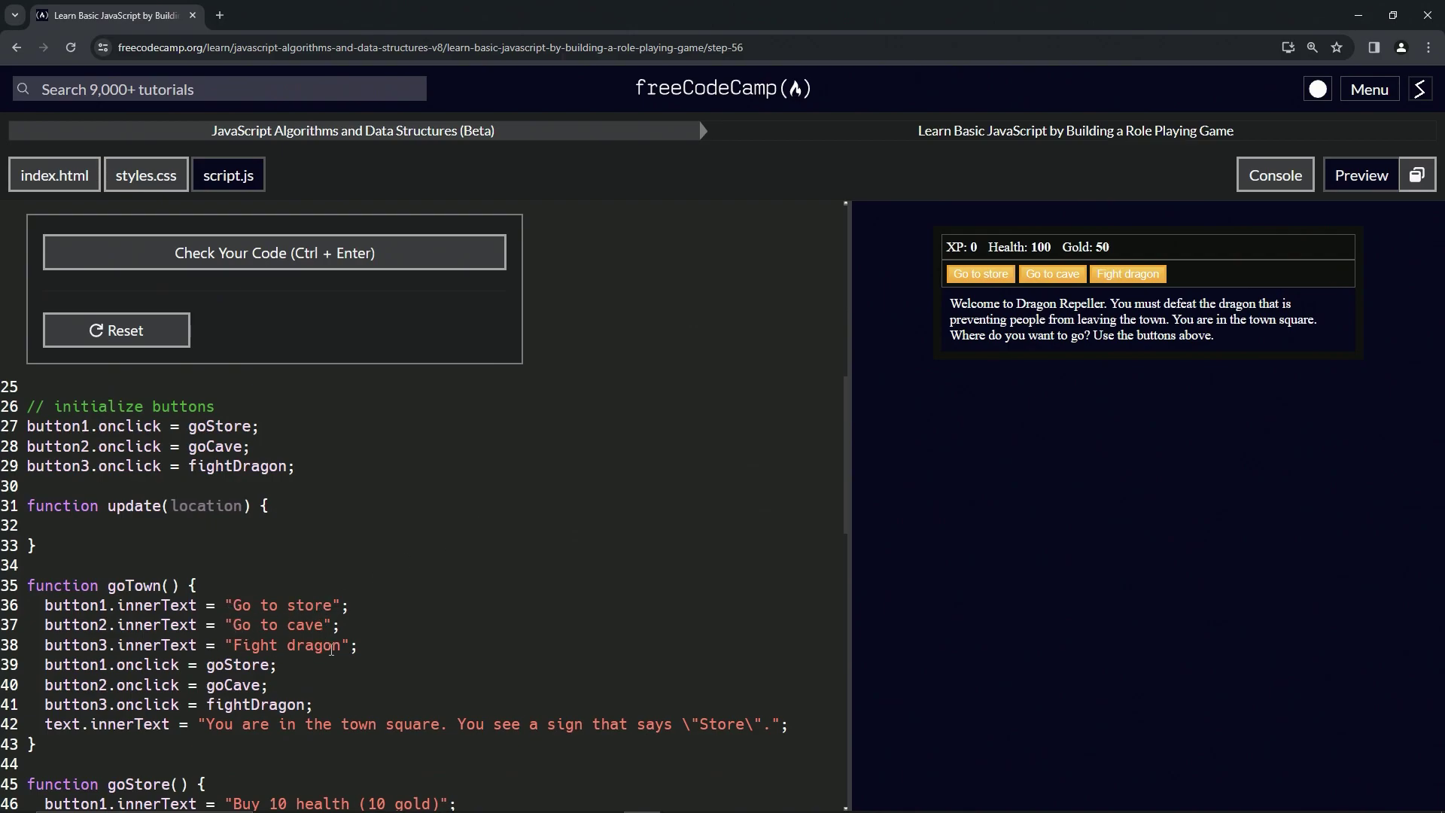
pyautogui.scroll(2, 310, 547)
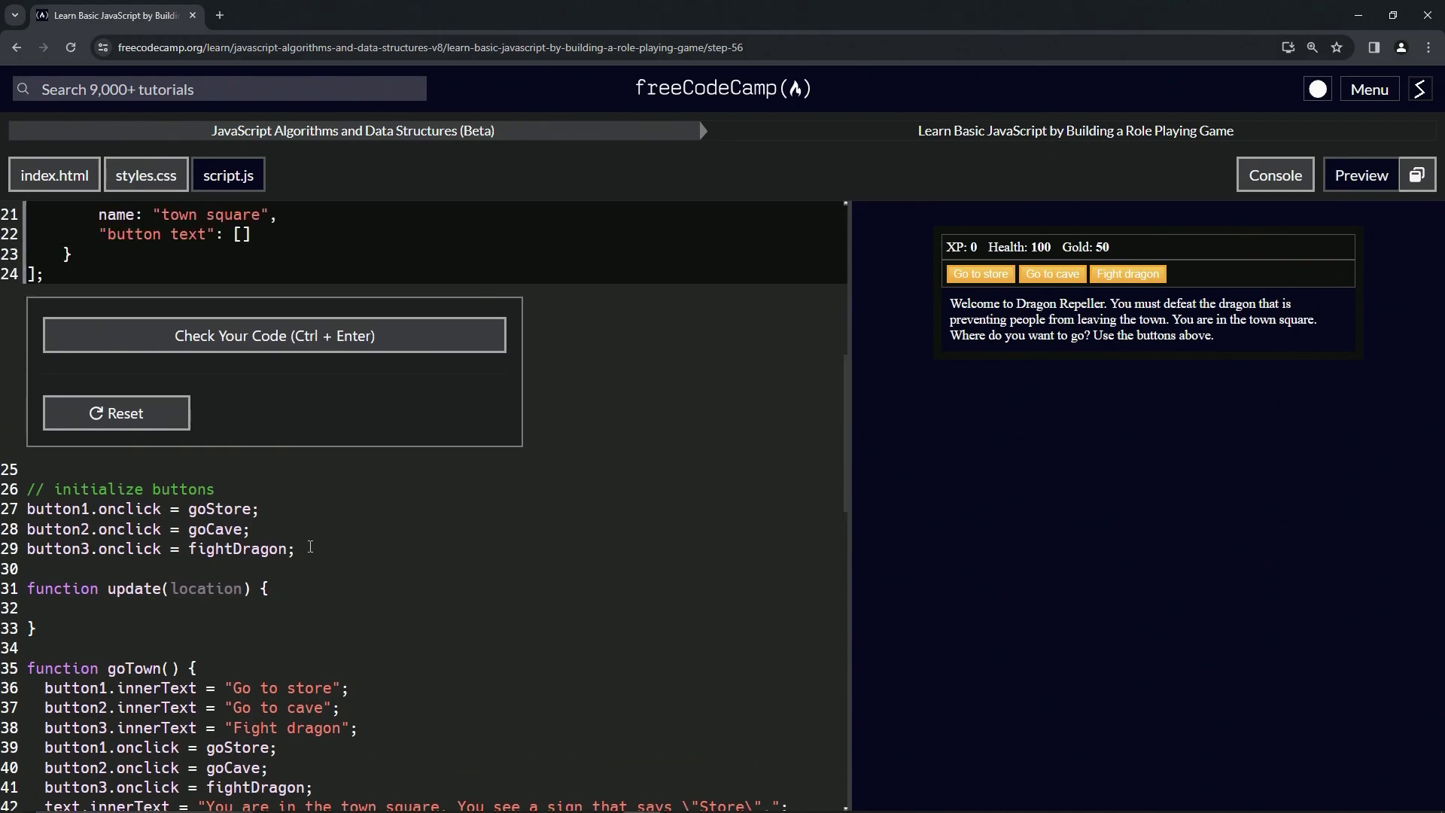
# - Enter "Go to store", "Go to cave", "Fight dragon" in the town square button text array, removing the stray period
pyautogui.click(242, 234)
pyautogui.write('"')
pyautogui.write('Go to stor')
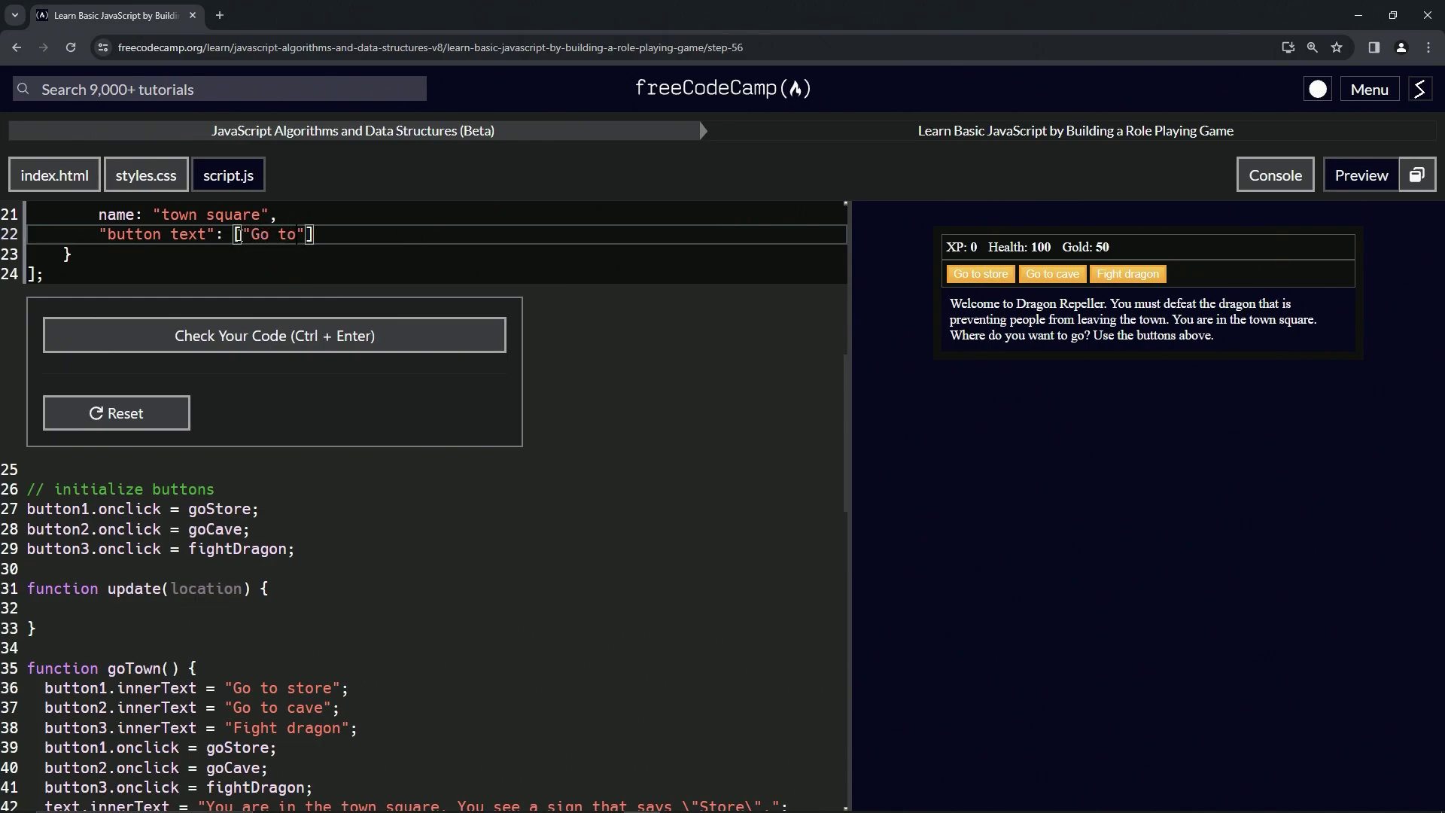
pyautogui.write('e".')
pyautogui.press('BackSpace')
pyautogui.write(',')
pyautogui.write('"')
pyautogui.write('Go to cave"')
pyautogui.write(',')
pyautogui.write('"F')
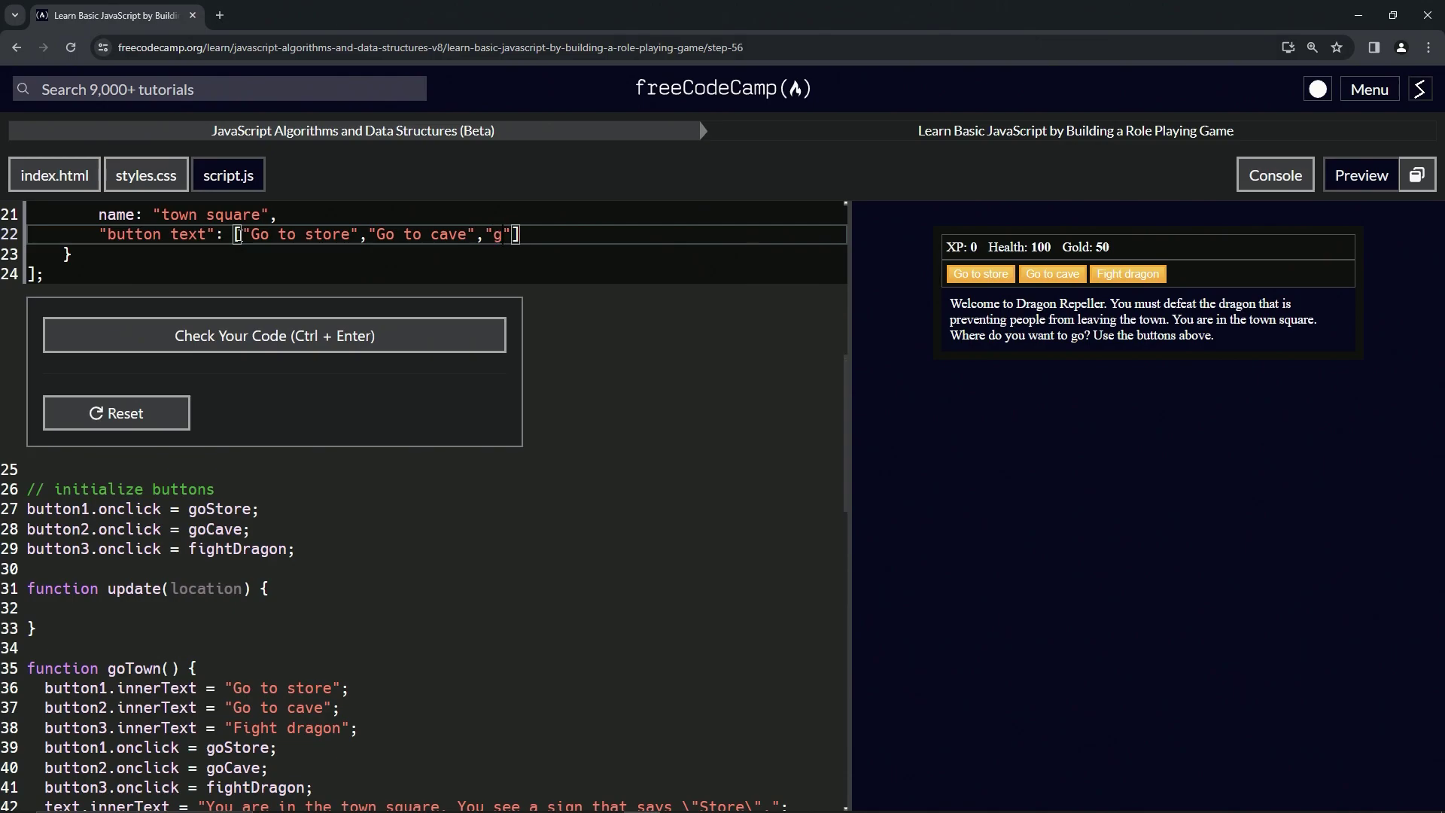
pyautogui.write('ight dra')
pyautogui.write('gon')
pyautogui.scroll(1, 368, 302)
# - Pass the Step 56 tests for the three-label button text array and advance to Step 57
pyautogui.click(283, 457)
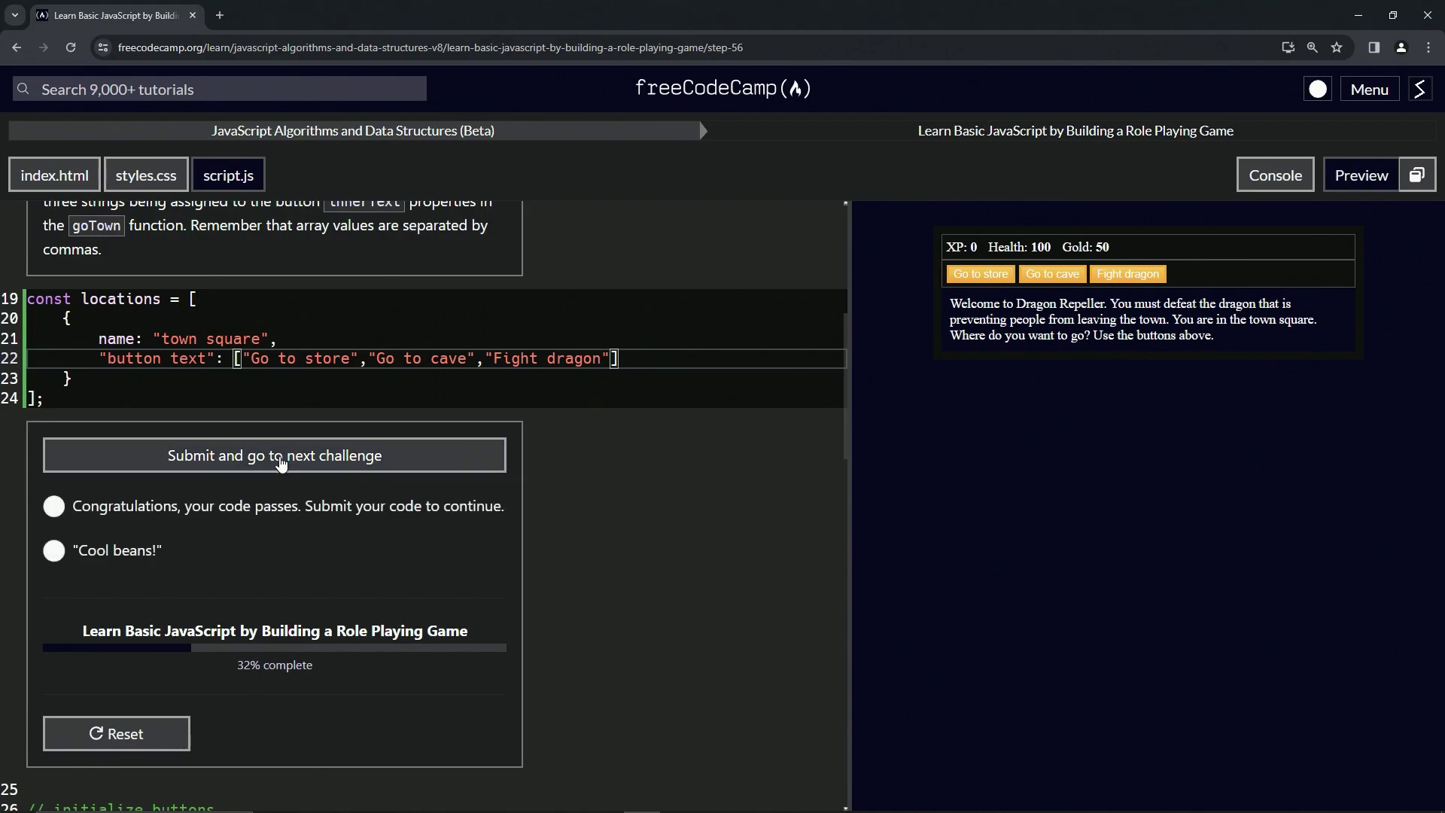
pyautogui.click(281, 464)
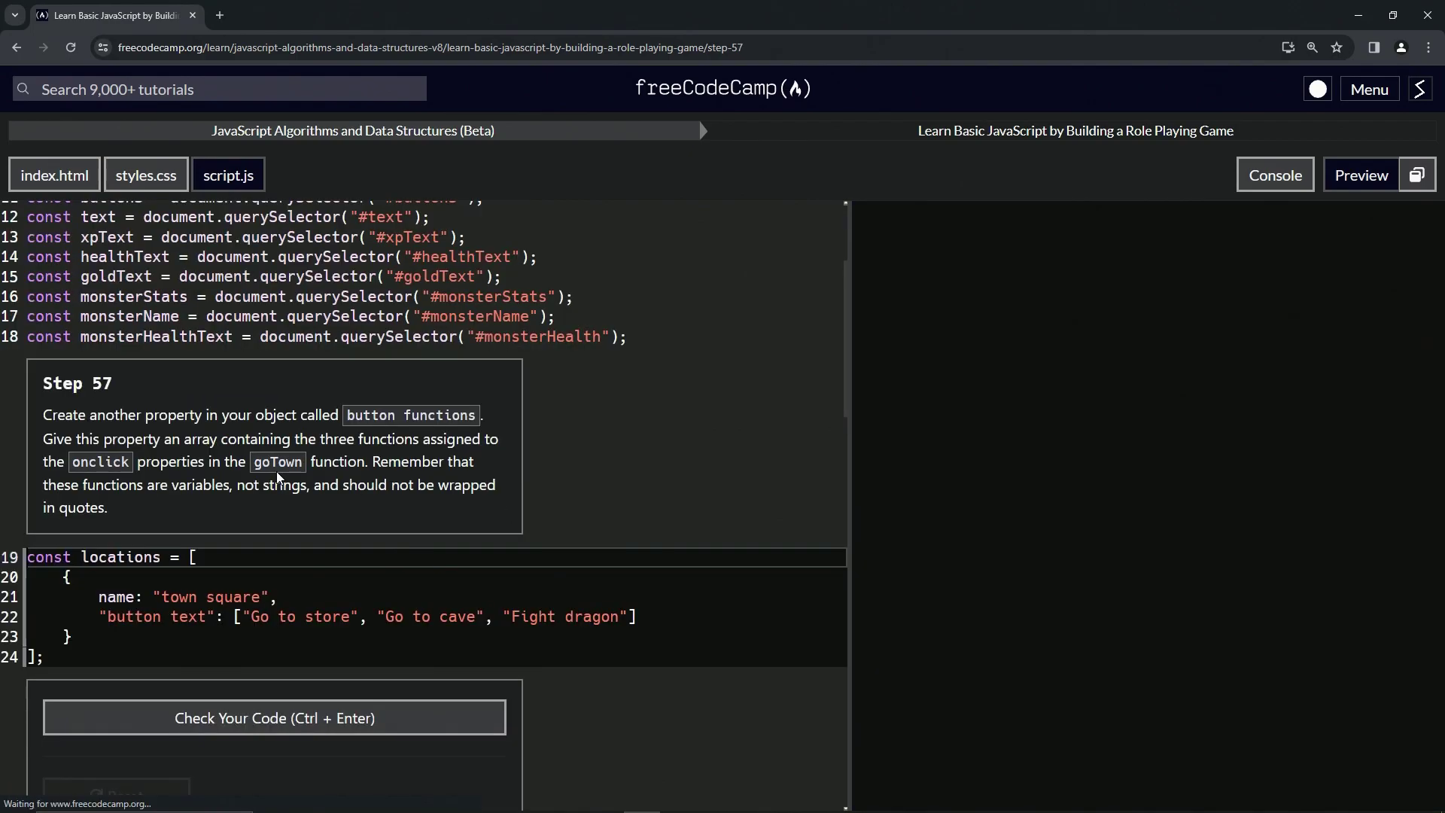